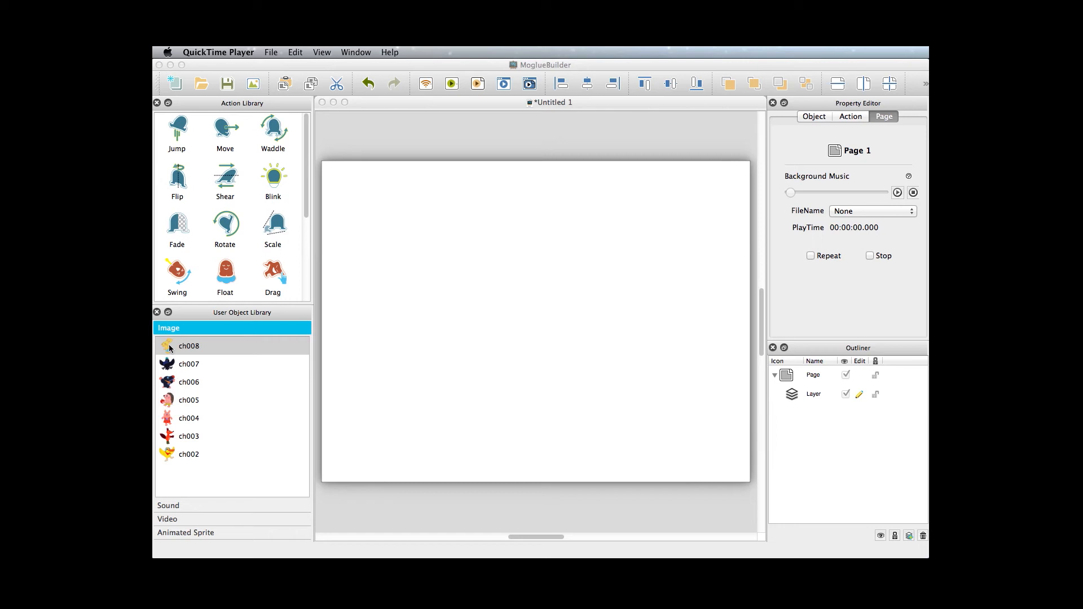
Step: Place the rabbit image ch008 in the page's lower-left area and attach a Jump action to it
drag(169, 347, 389, 403)
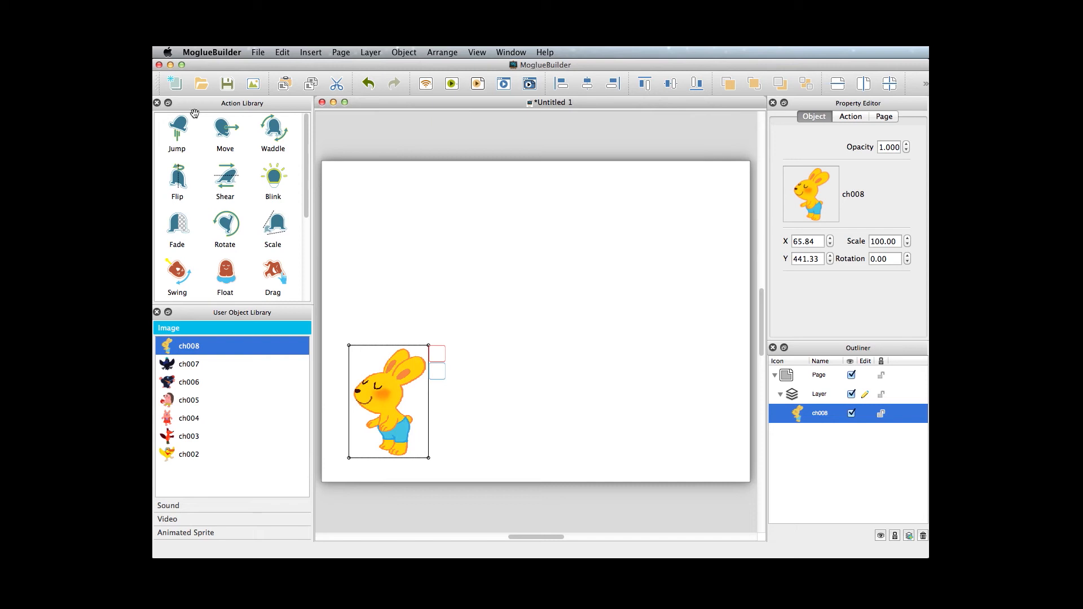
click(182, 129)
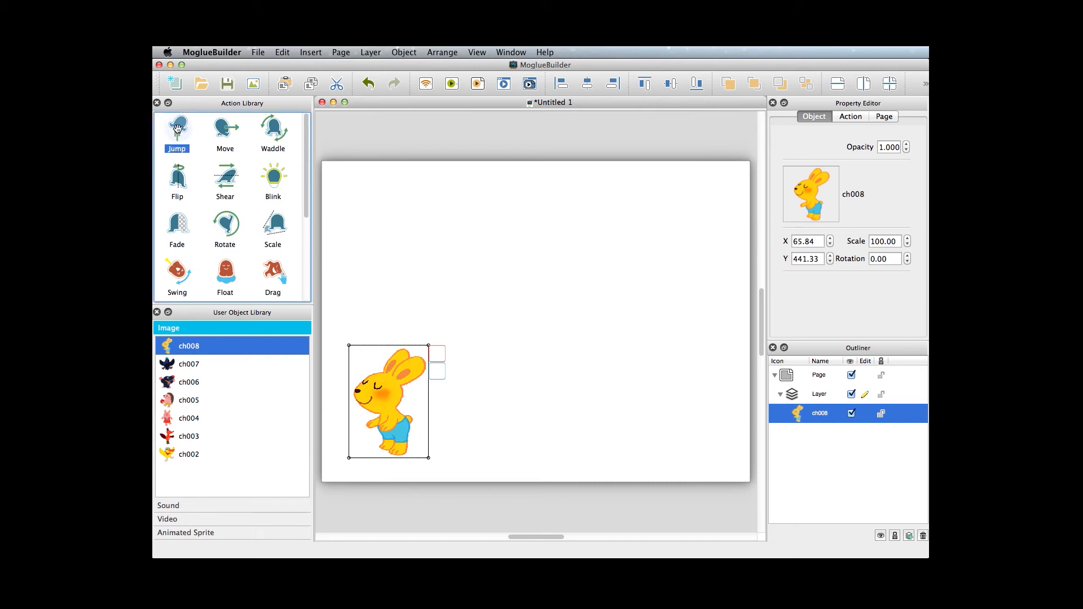
drag(177, 129, 438, 374)
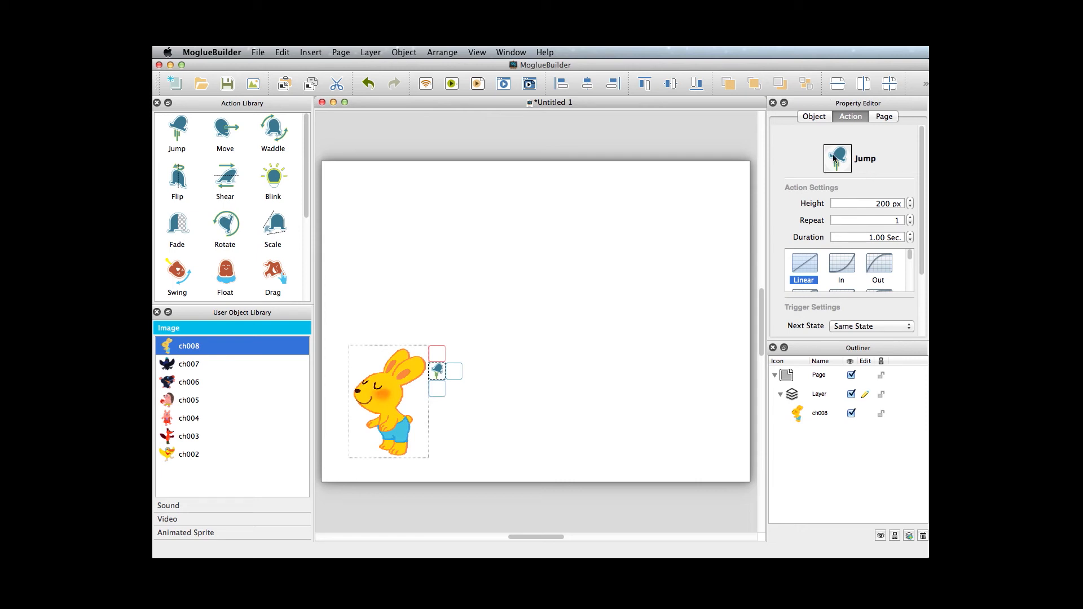
Step: Set the rabbit's Jump action to repeat 5 times and play When Loading
click(873, 205)
click(898, 220)
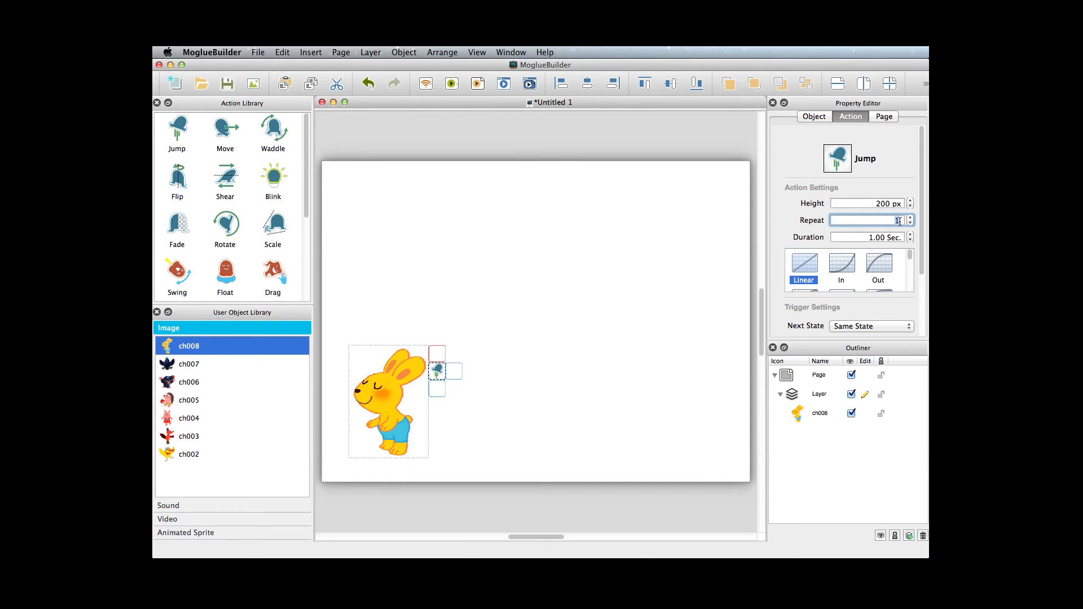
text(5)
click(923, 201)
drag(923, 201, 923, 266)
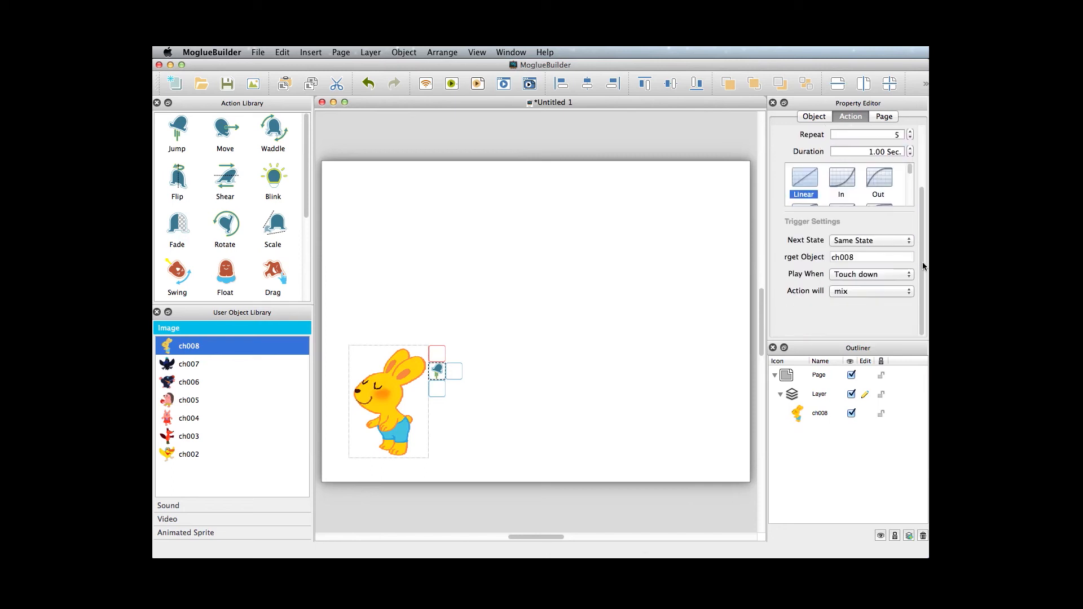
click(848, 277)
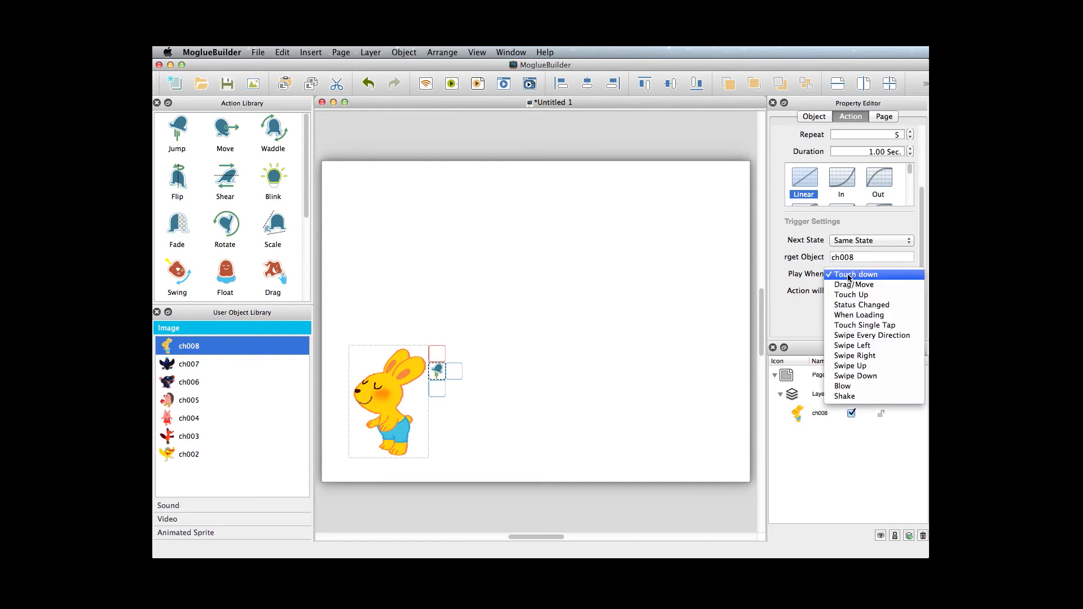
click(869, 315)
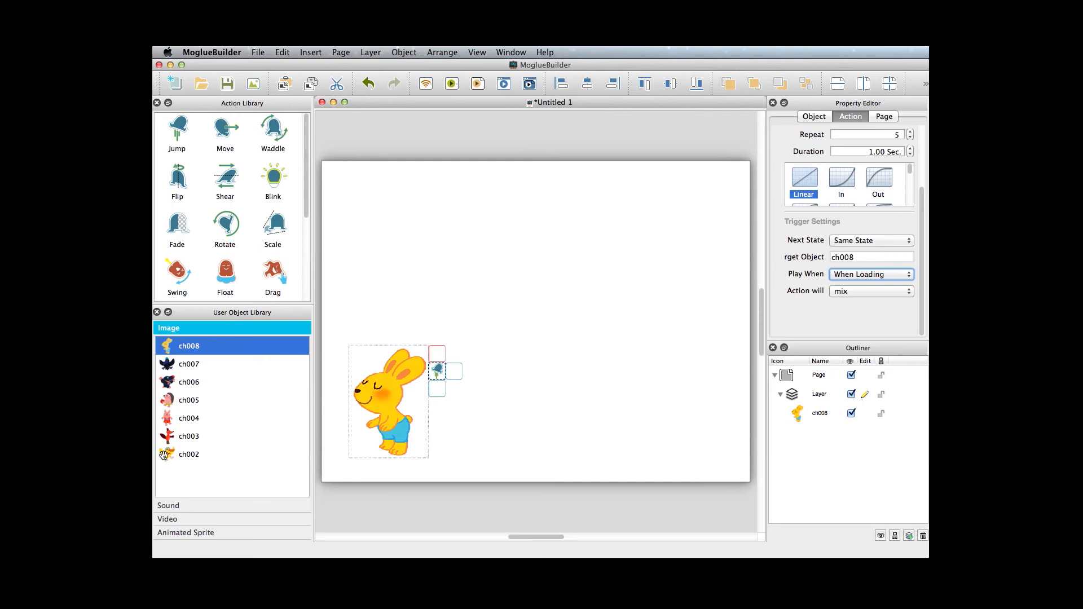
Step: Place the duck image ch002 beside the rabbit and give it a Rotate action with 5 repeats and a 2-second duration
drag(165, 451, 518, 408)
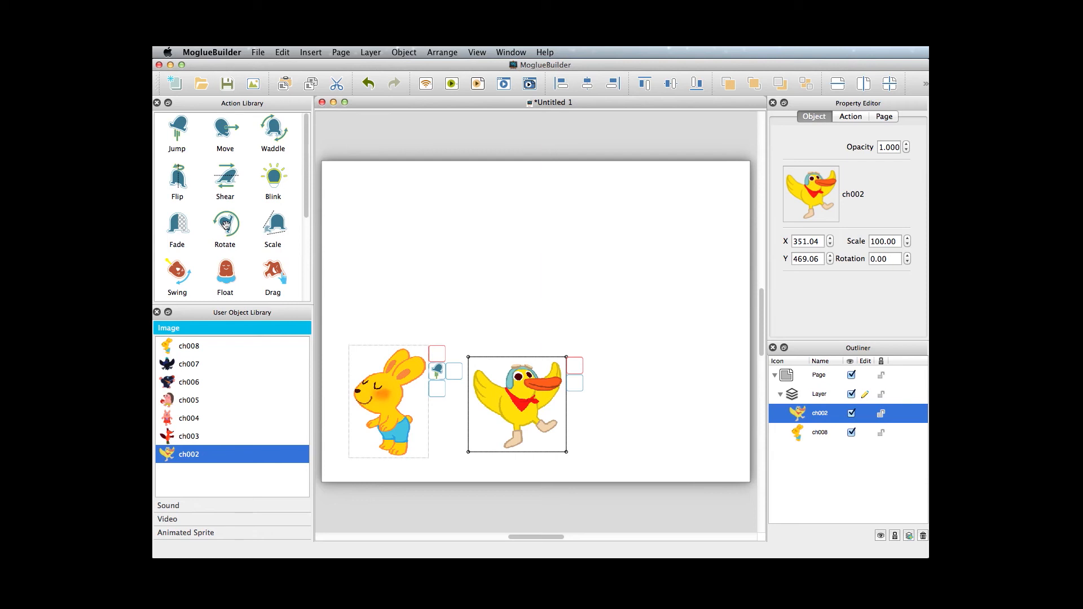
drag(226, 226, 576, 388)
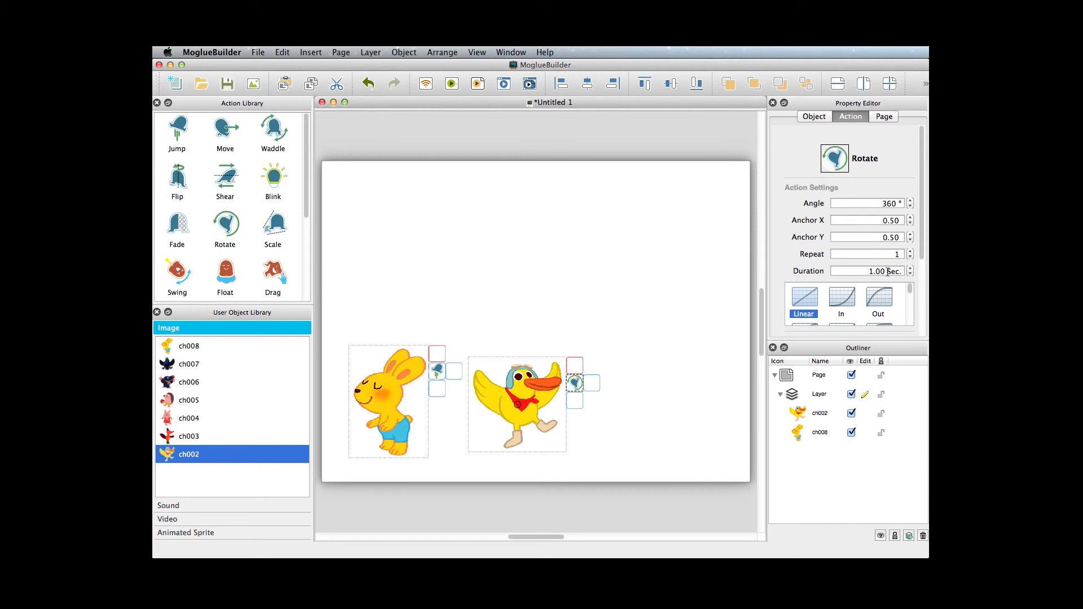
click(898, 253)
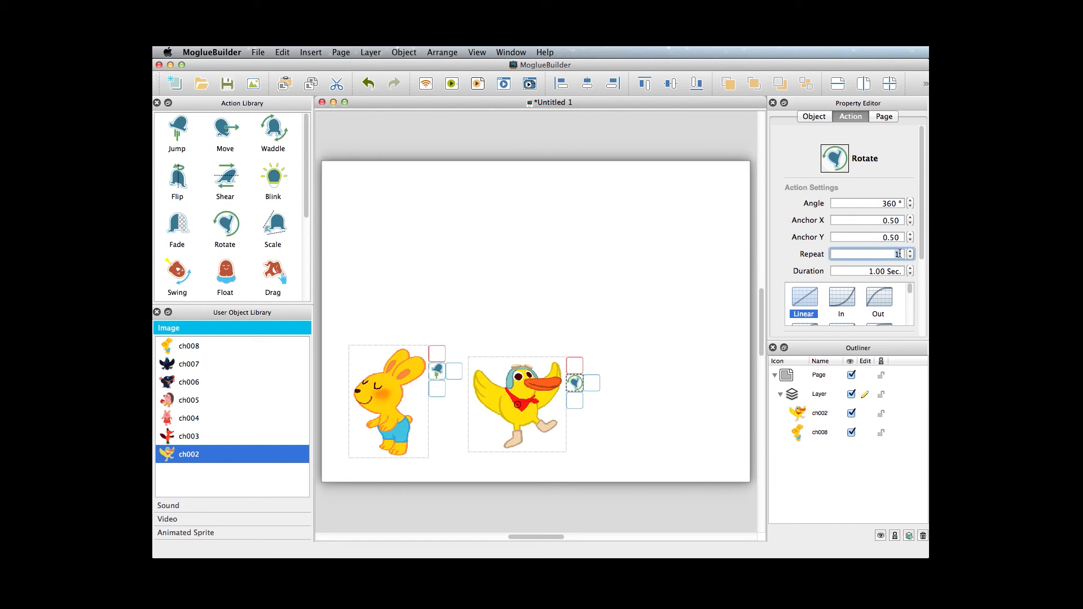
key(BackSpace)
text(5)
click(872, 271)
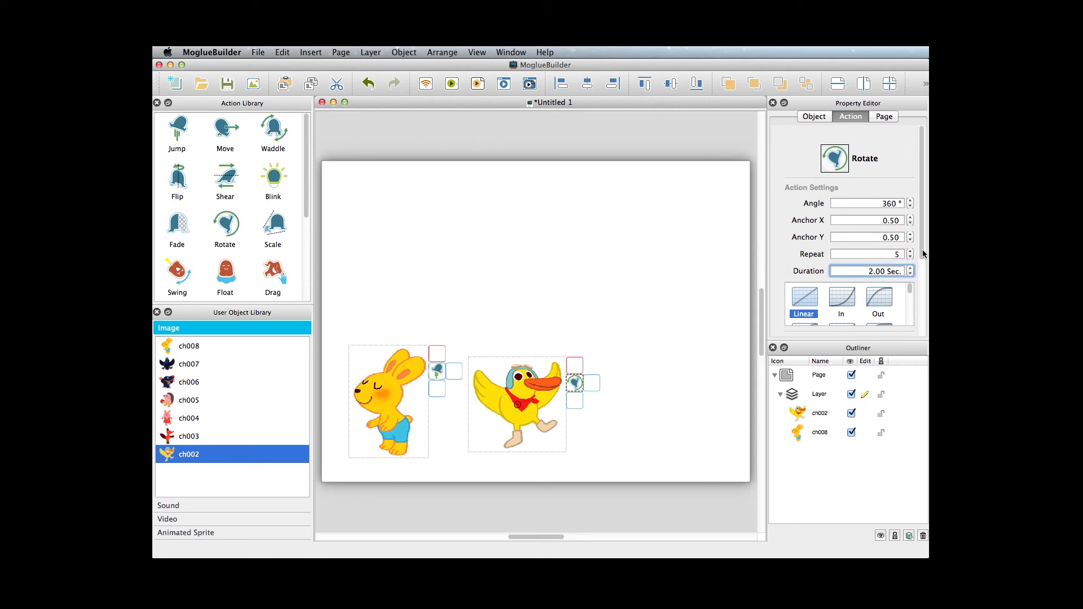
Step: Set the duck's Rotate action to play on Shake
drag(924, 254, 917, 306)
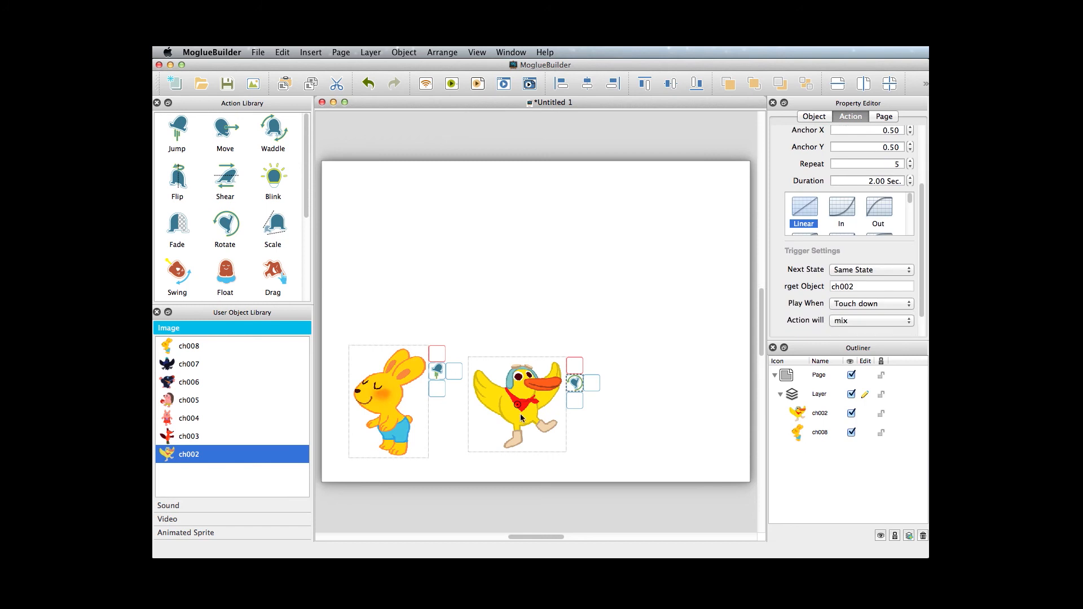
click(857, 305)
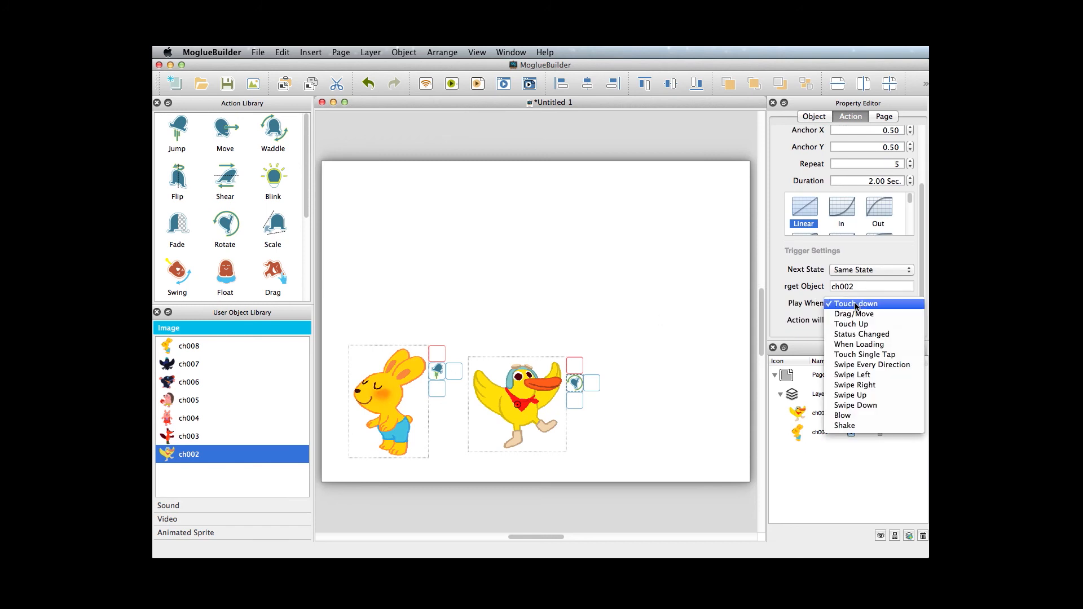
click(844, 426)
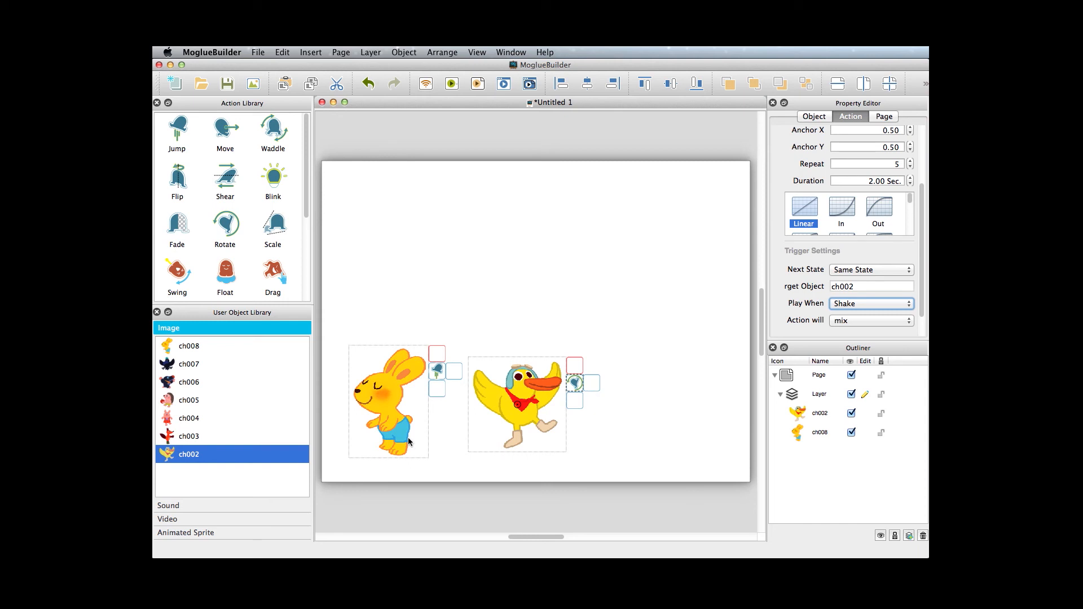
Step: Place the fox image ch003 above the rabbit, scaled down to about 57 percent
click(169, 437)
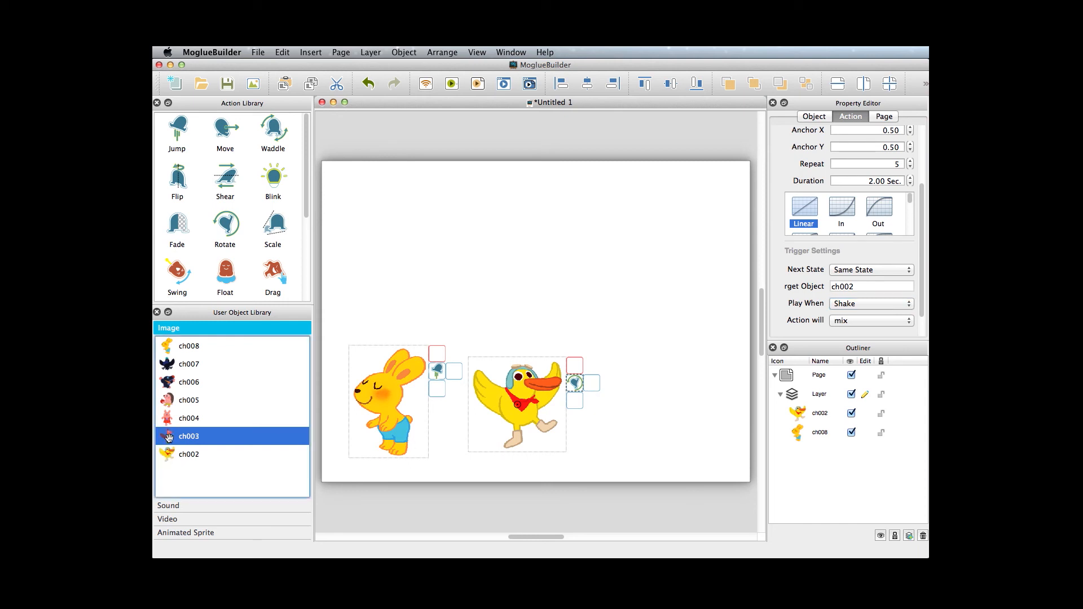
drag(168, 437, 411, 256)
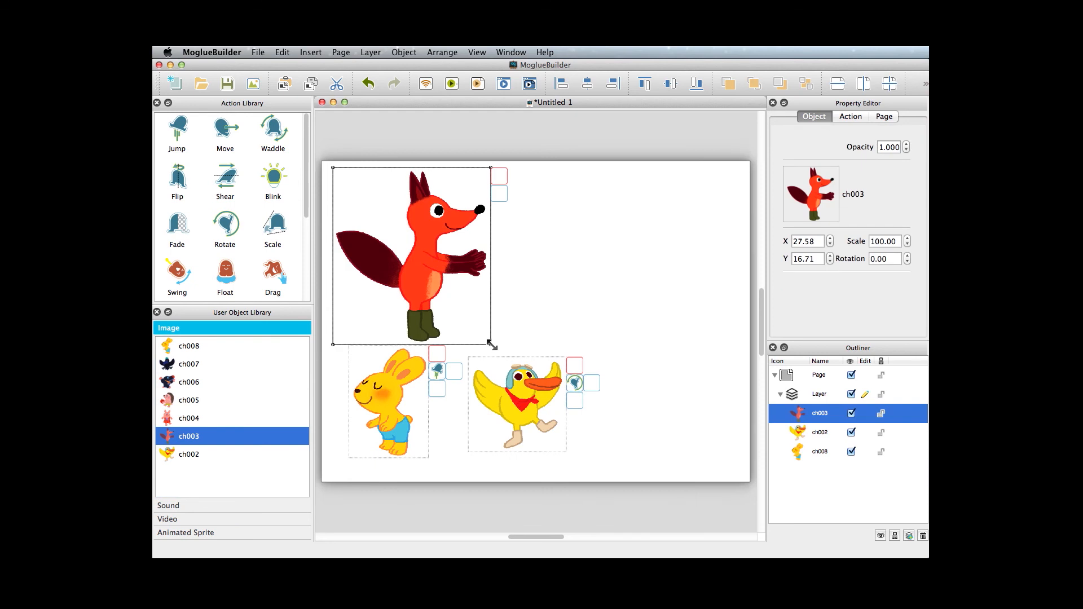
drag(491, 344, 415, 275)
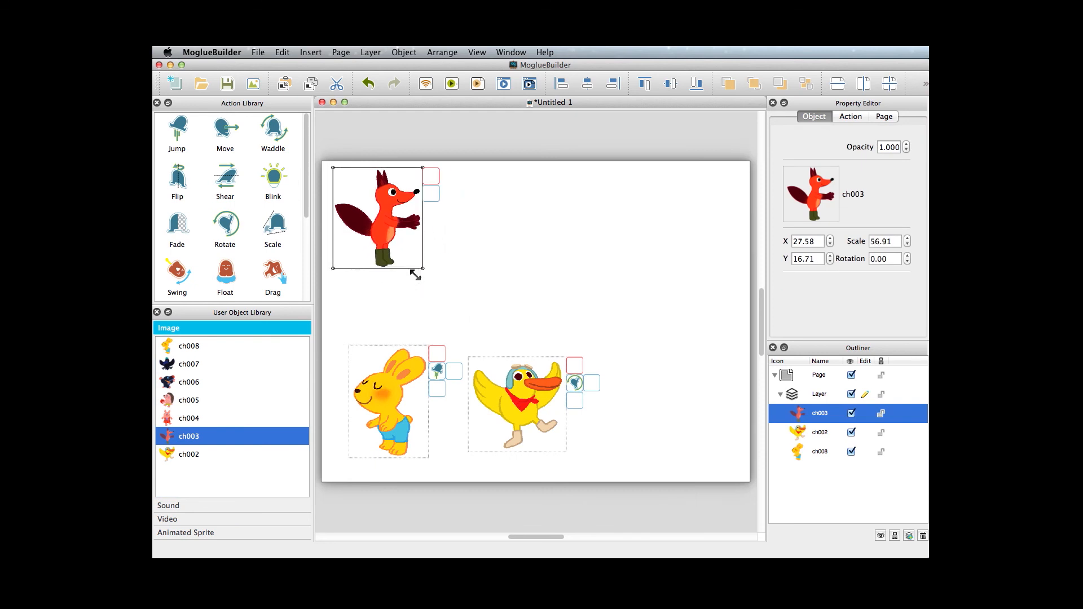
drag(388, 215, 400, 246)
Step: Attach a Move action to the fox with its destination across the page, about X 693 px and Y -31 px
click(226, 133)
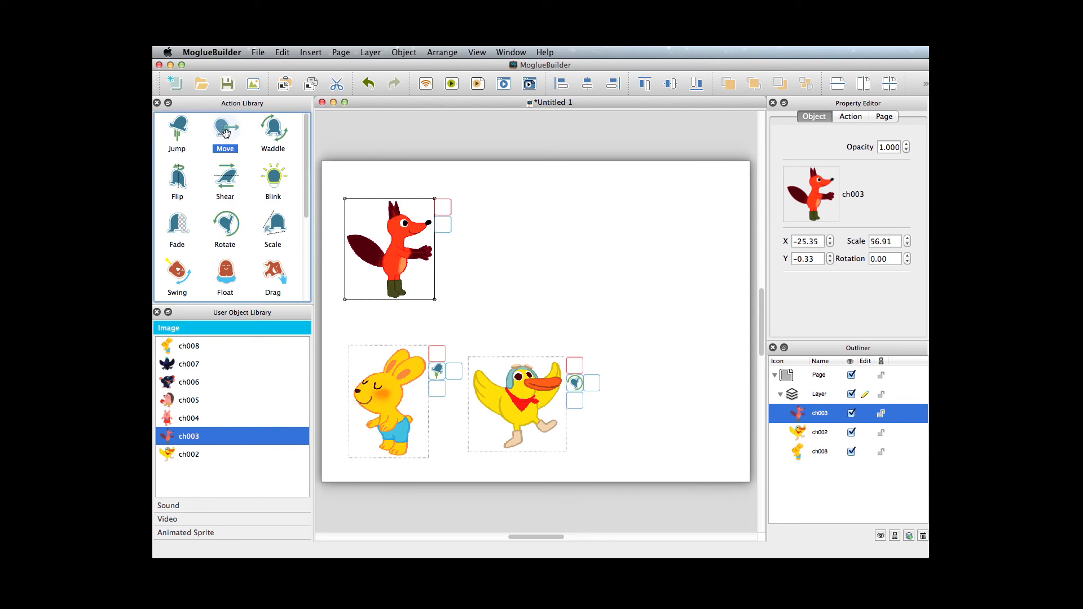
drag(226, 133, 446, 227)
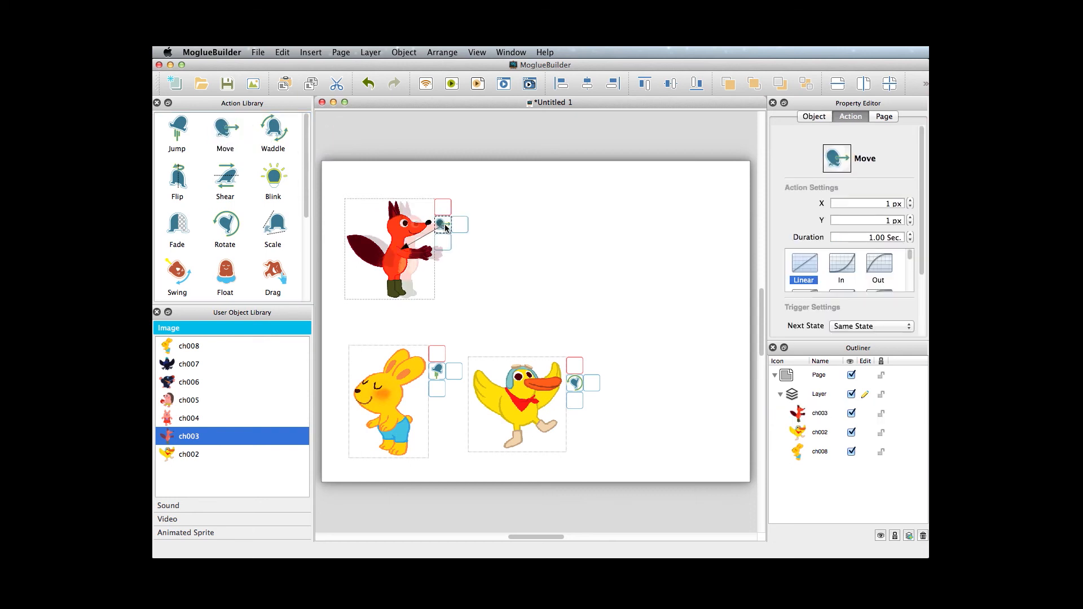
click(445, 281)
drag(445, 281, 704, 257)
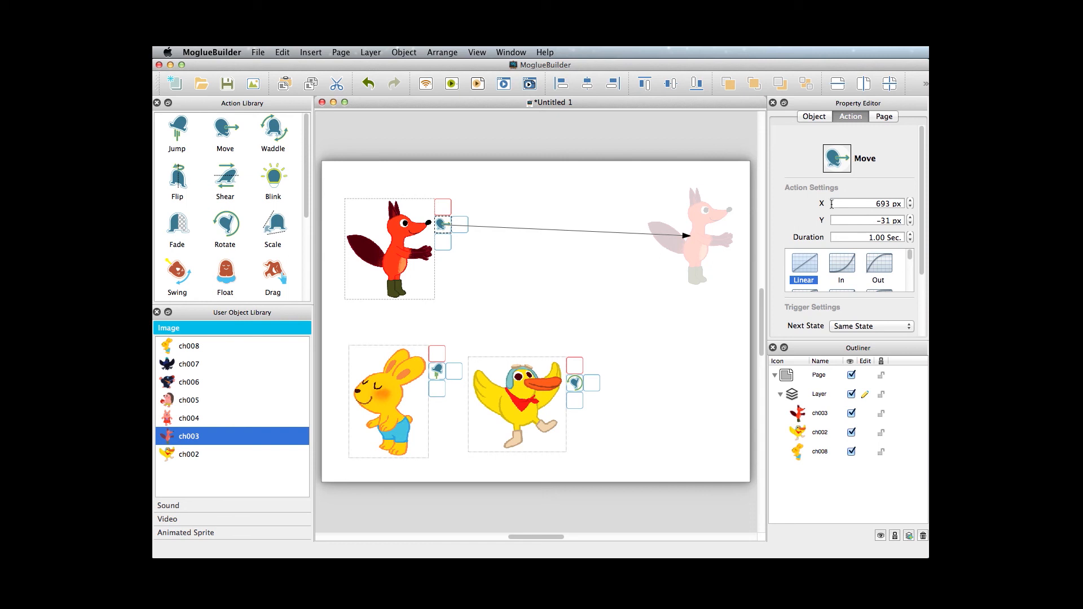
Step: Set the fox's Move action duration to 5 seconds and show its trigger settings
click(873, 238)
key(BackSpace)
text(5)
drag(923, 192, 920, 248)
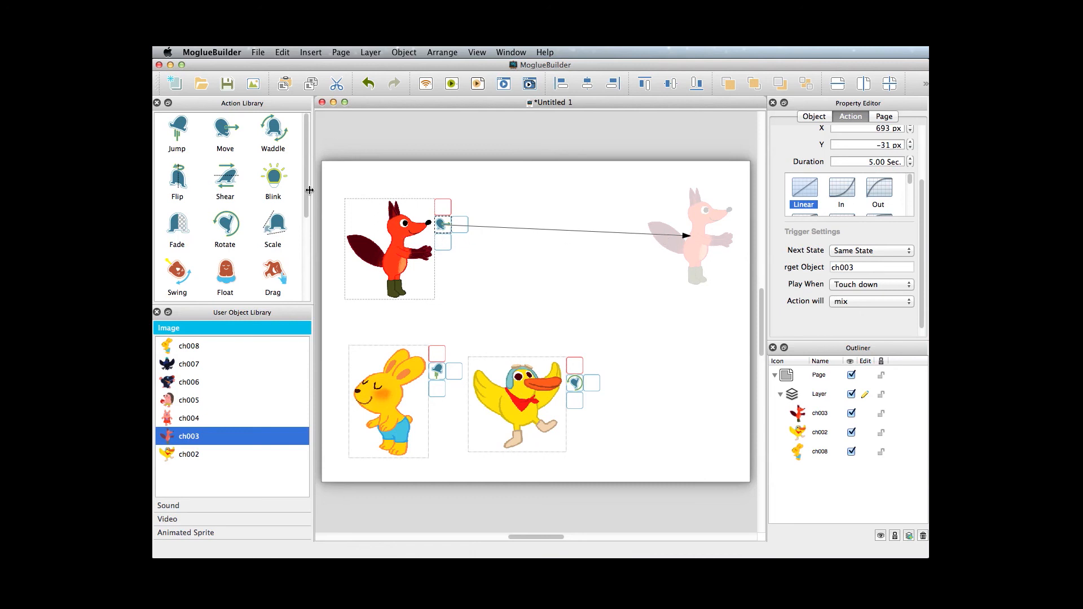
Step: Add a Blink action with 5 repeats beside the fox's Move action and check the triggers of both
click(275, 179)
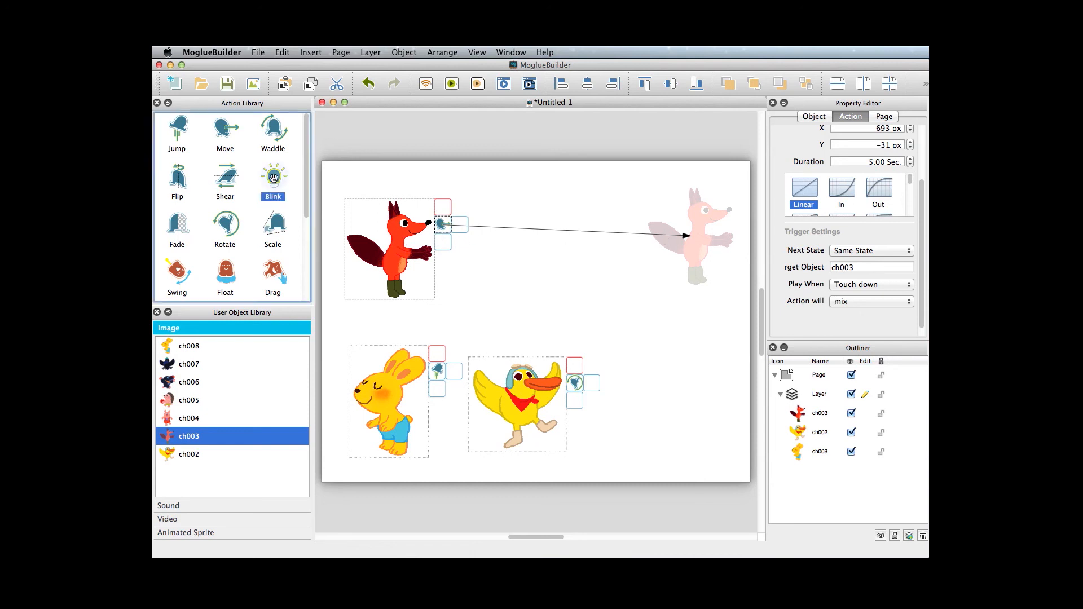
drag(274, 178, 460, 224)
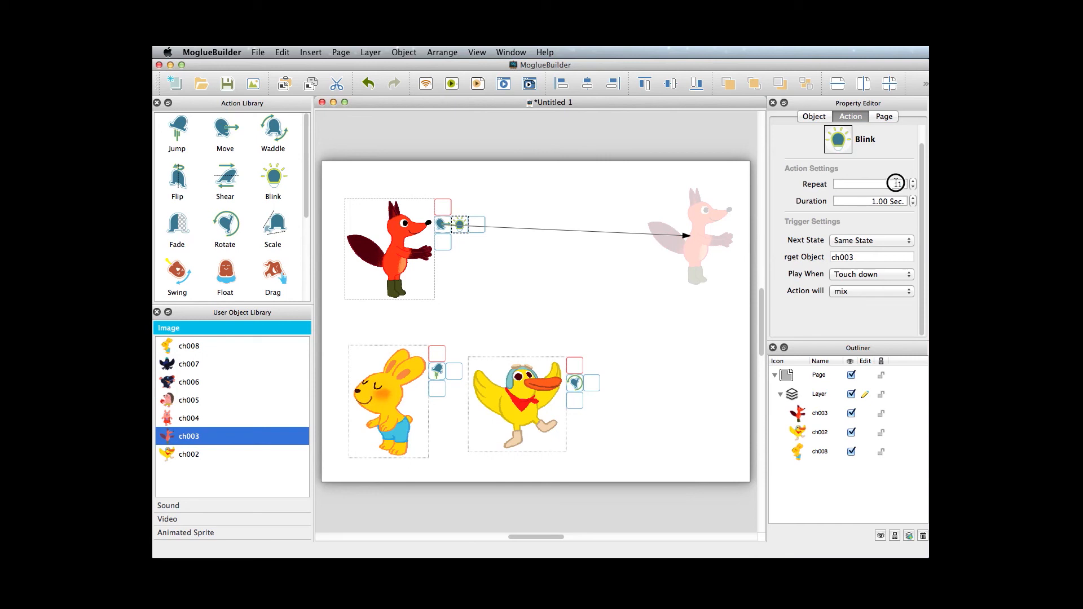
click(913, 187)
text(5)
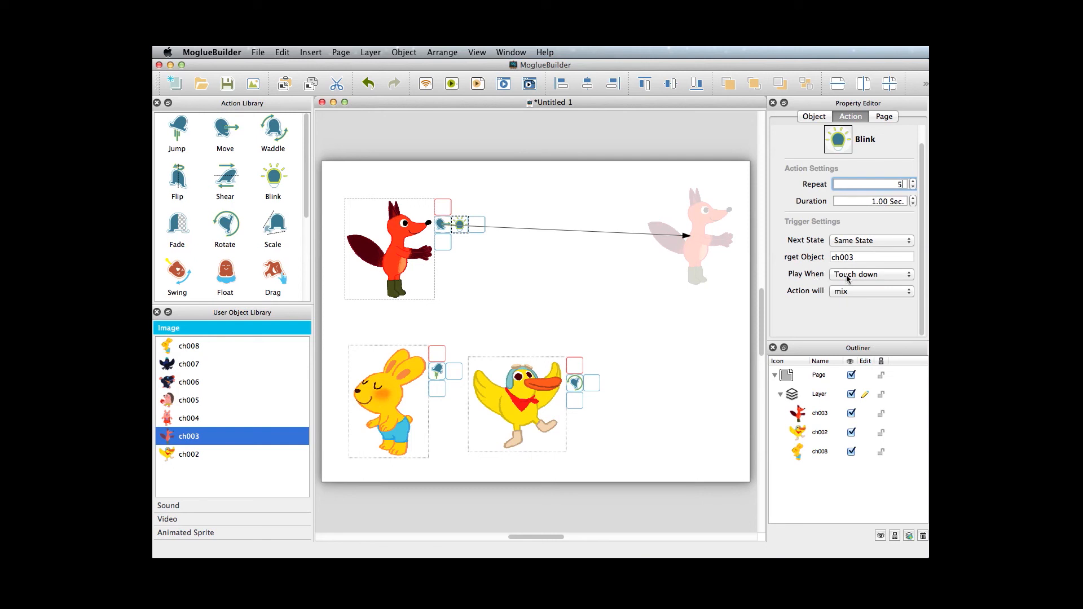
click(440, 224)
drag(924, 240, 922, 286)
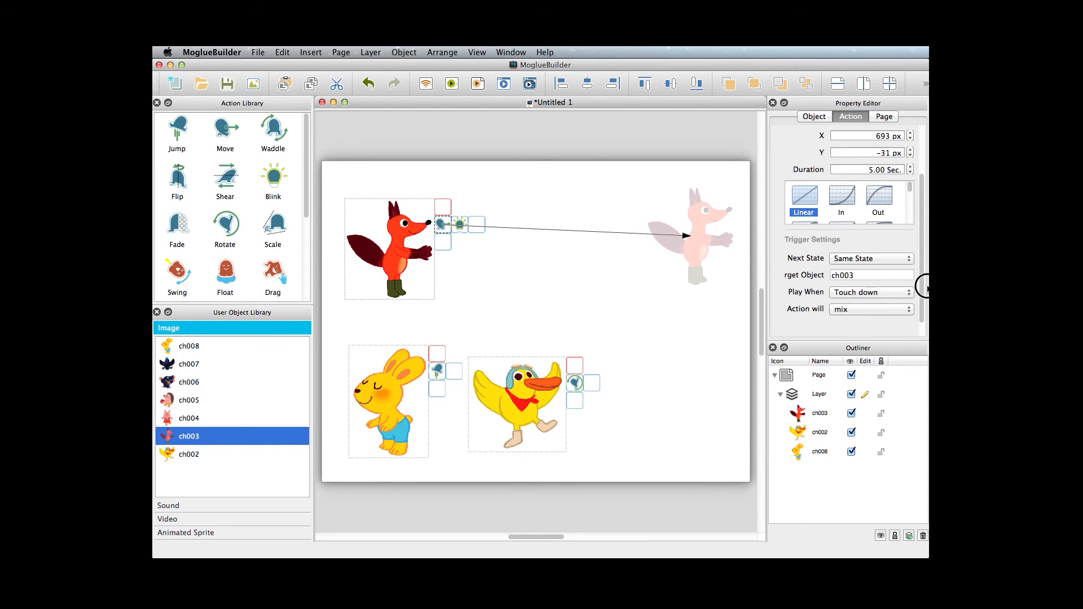
click(459, 225)
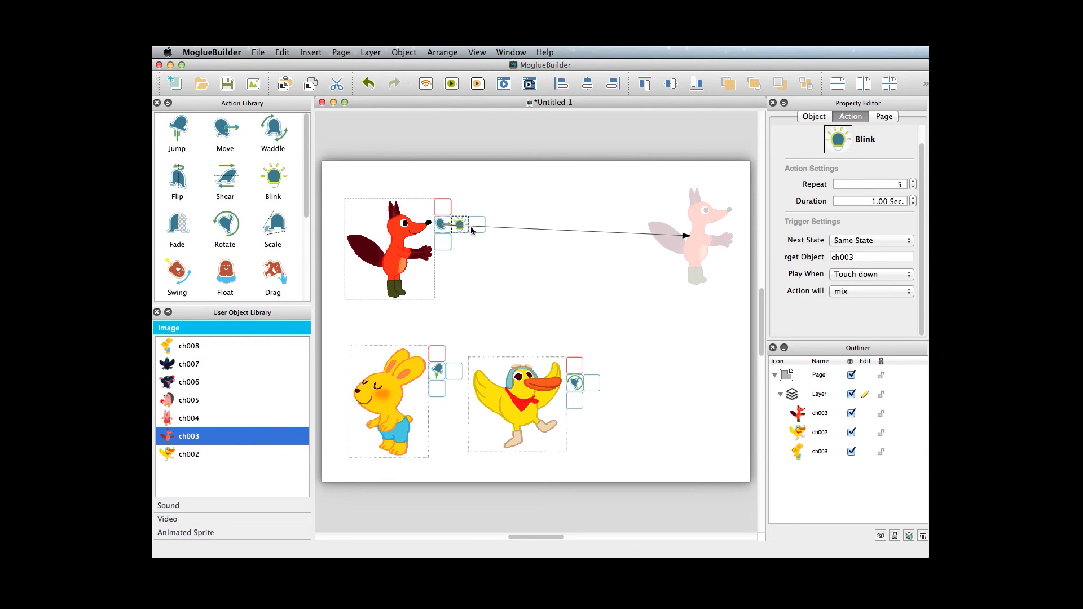
Step: Preview the page in the Chrome web viewer, dismiss the restore notice and watch the rabbit's Jump action
click(528, 85)
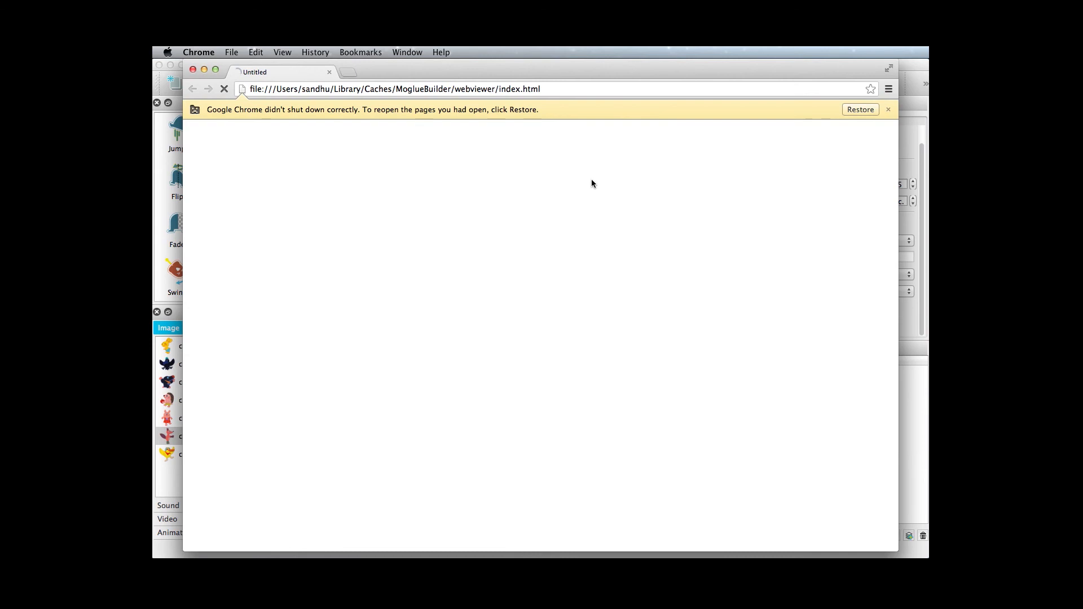
click(889, 110)
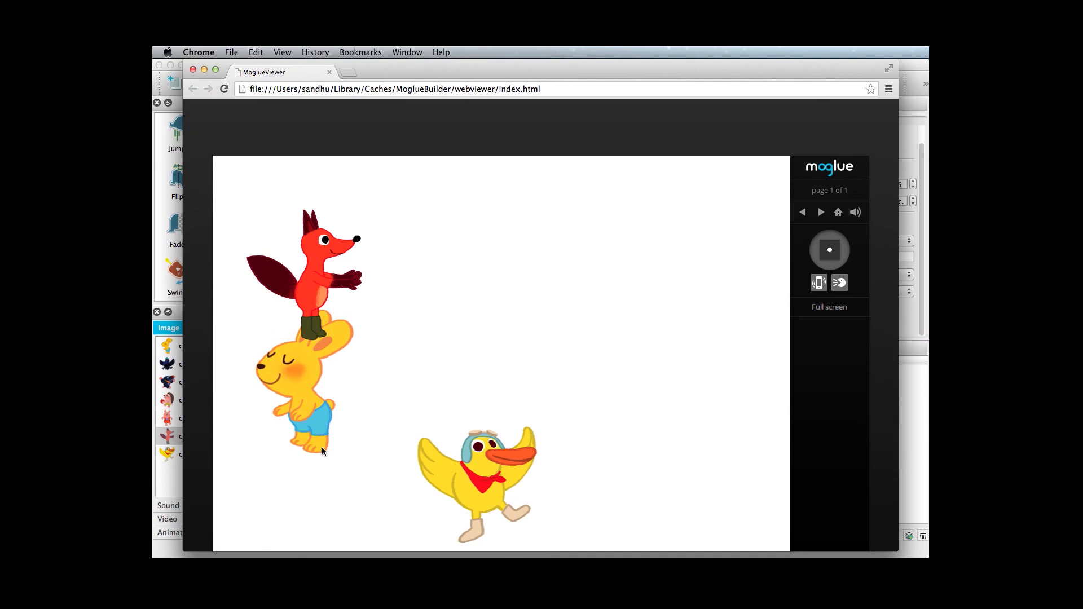
scroll(750, 354, down, 1)
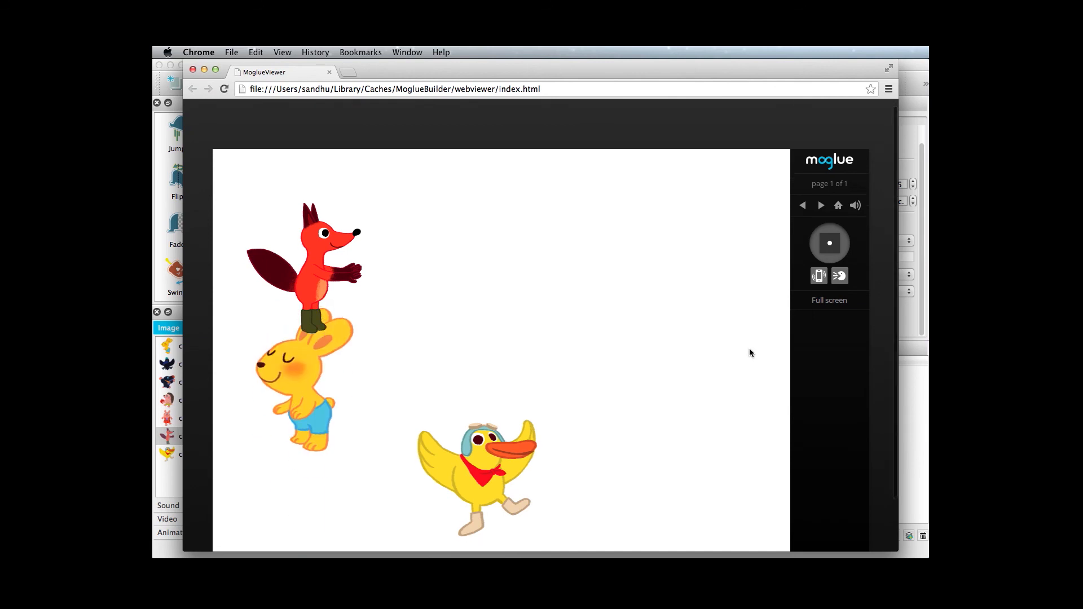
scroll(748, 353, down, 2)
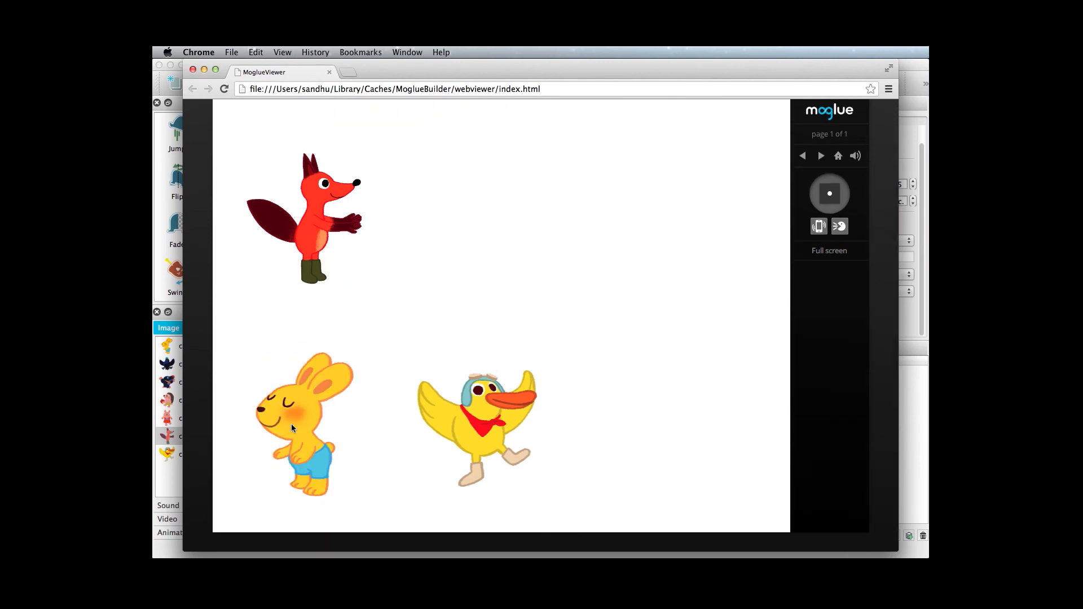
Step: Test the duck's Rotate action with a simulated shake and the fox's Move and Blink actions by touching the fox
click(819, 227)
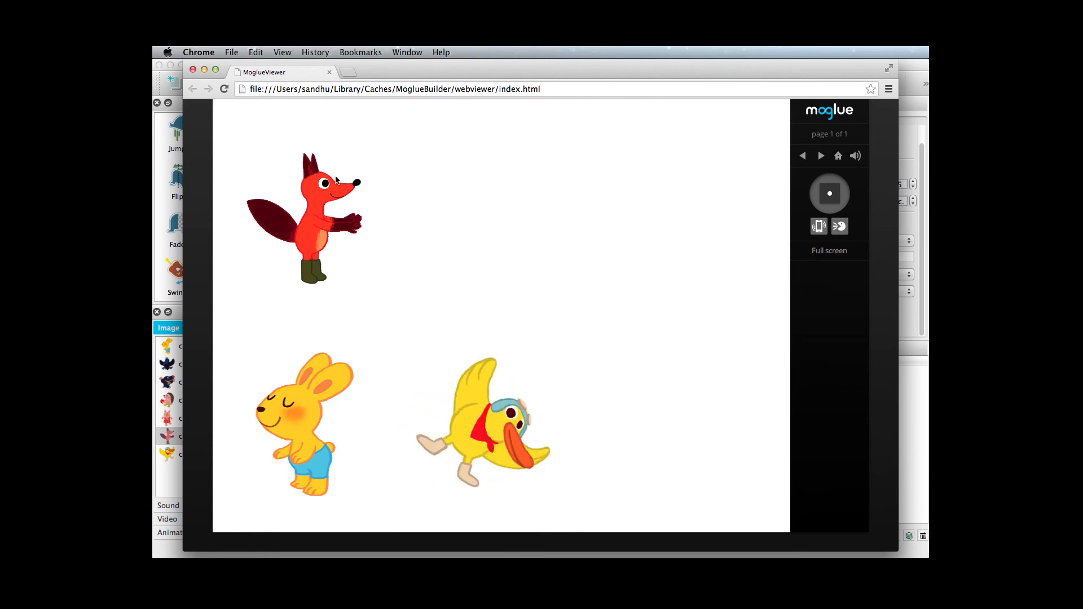
click(317, 223)
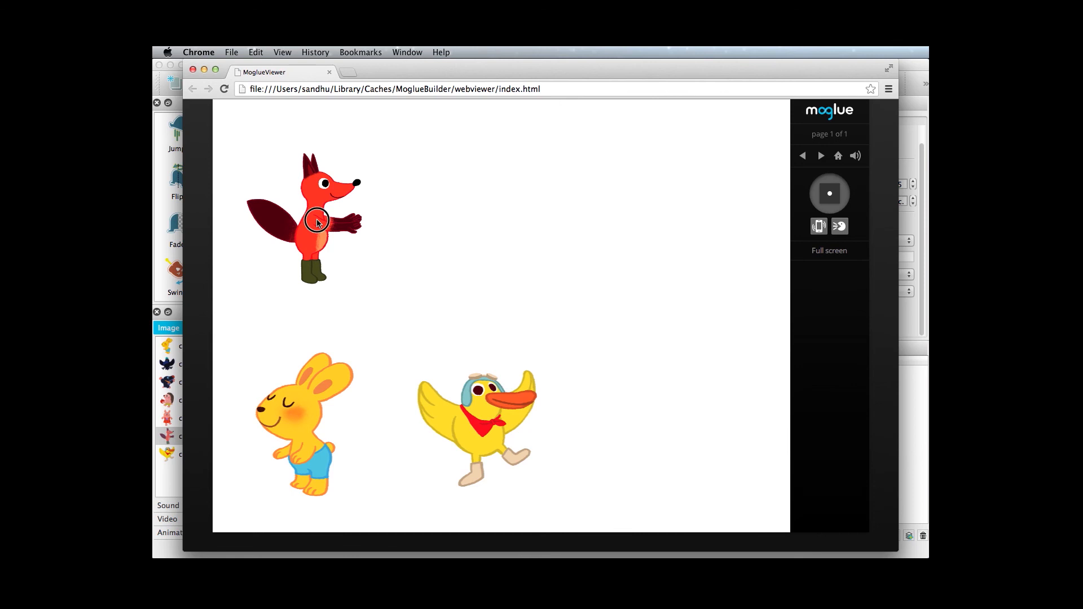
click(378, 224)
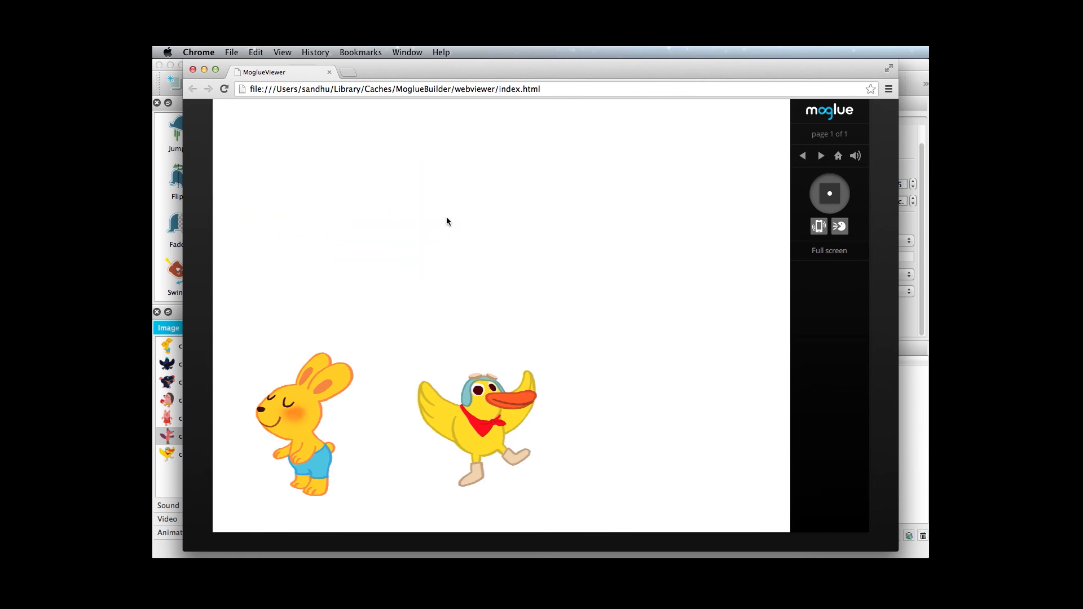
click(508, 220)
click(522, 215)
click(673, 194)
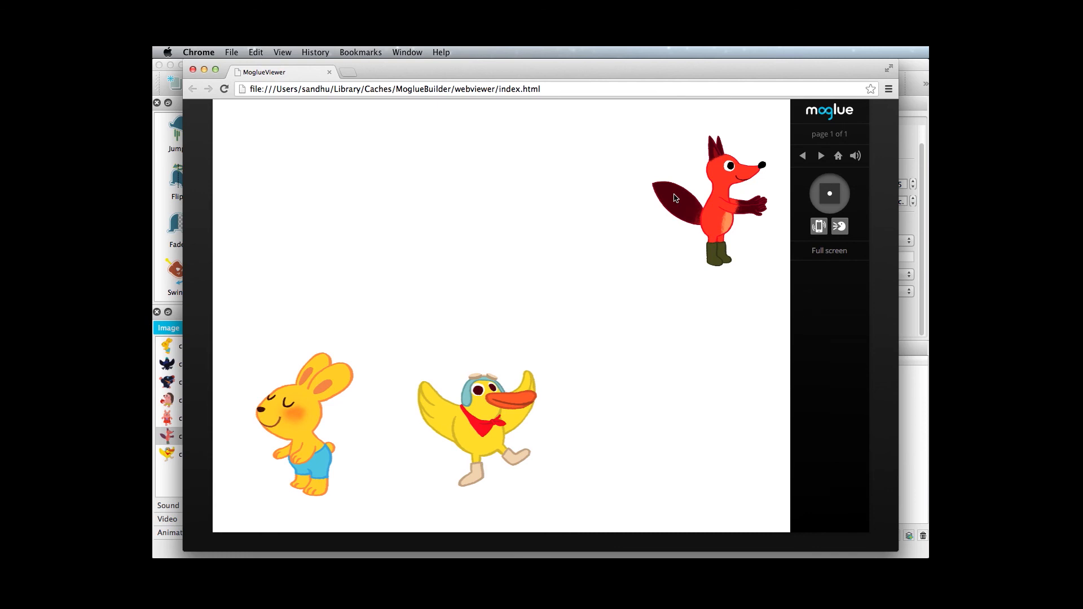